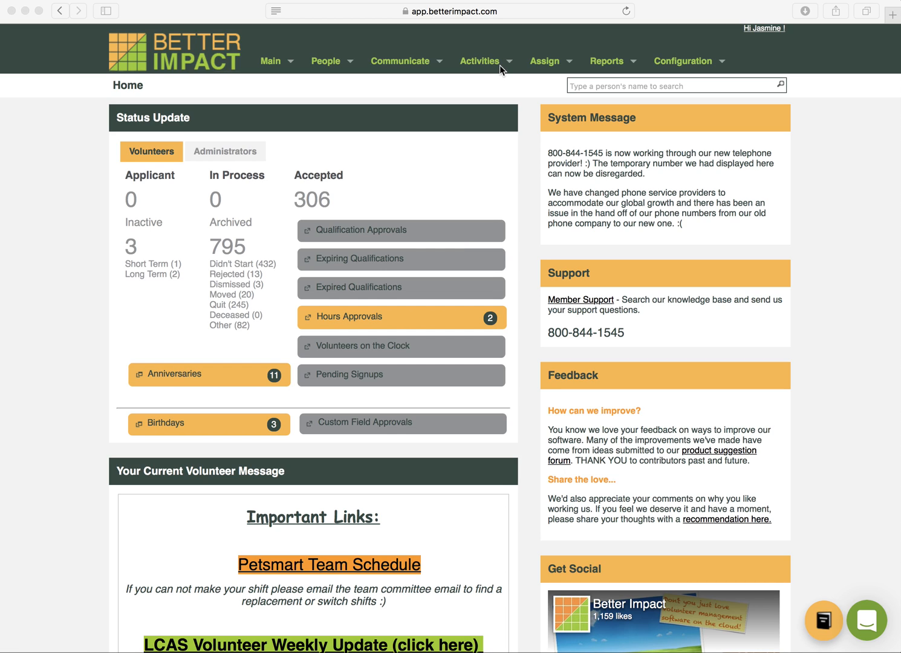
Open the Manage Activities page and look through the full list of activities
left_click(505, 64)
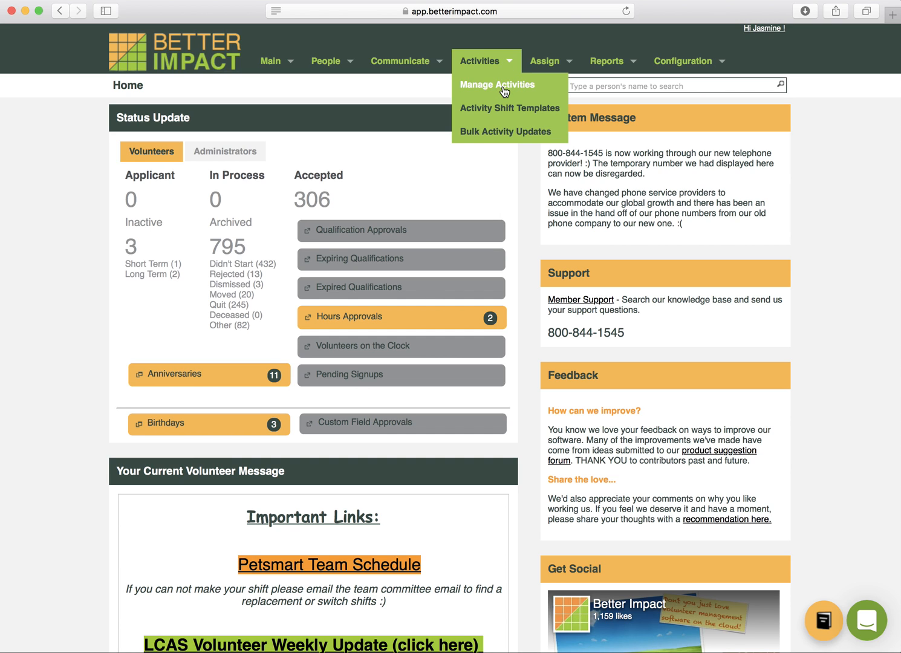
left_click(504, 89)
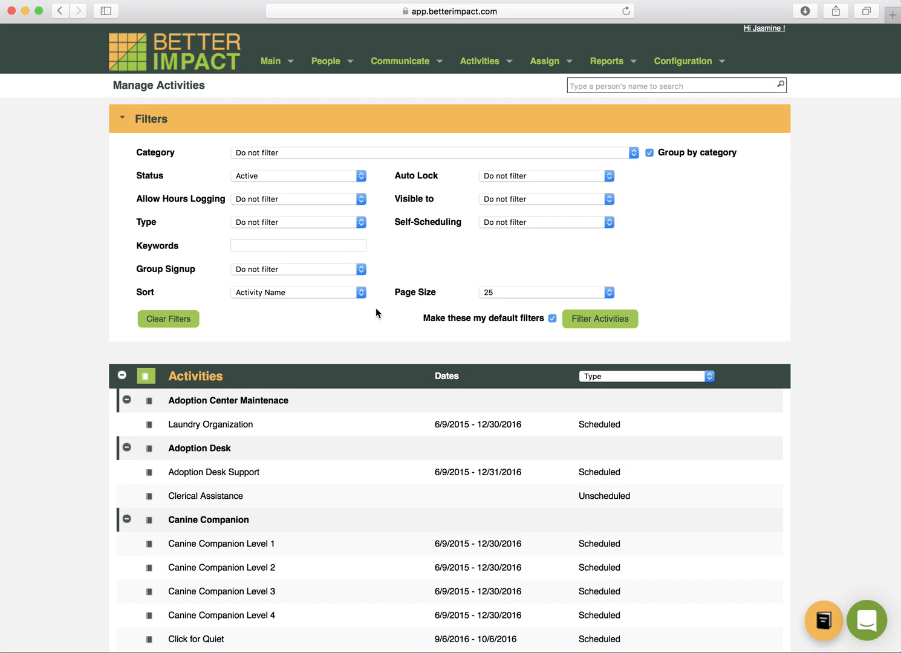
scroll(375, 310, "down", 5)
scroll(376, 309, "up", 5)
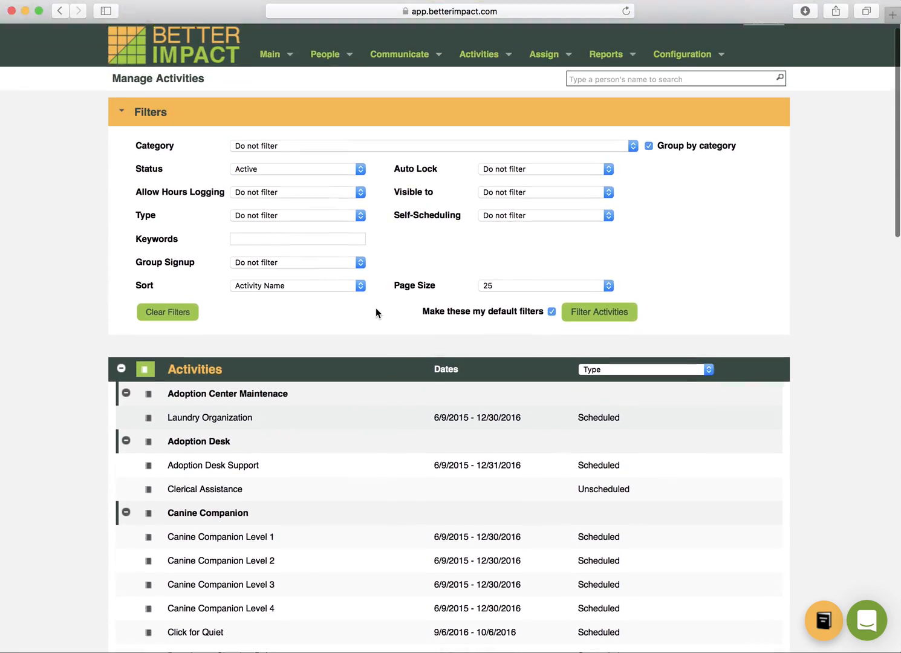
scroll(376, 310, "down", 15)
scroll(375, 309, "down", 8)
scroll(375, 309, "up", 11)
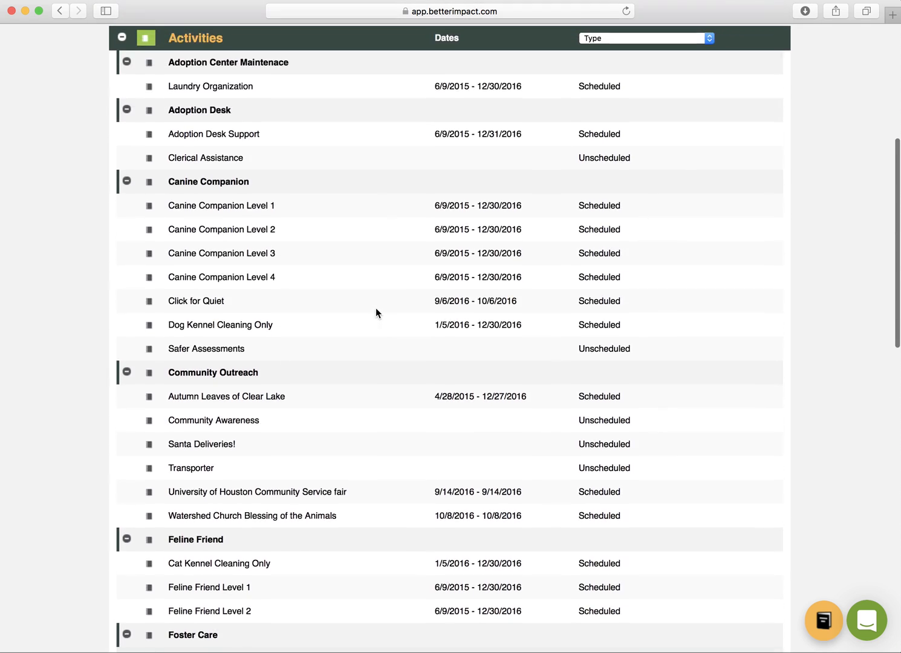
scroll(375, 312, "up", 12)
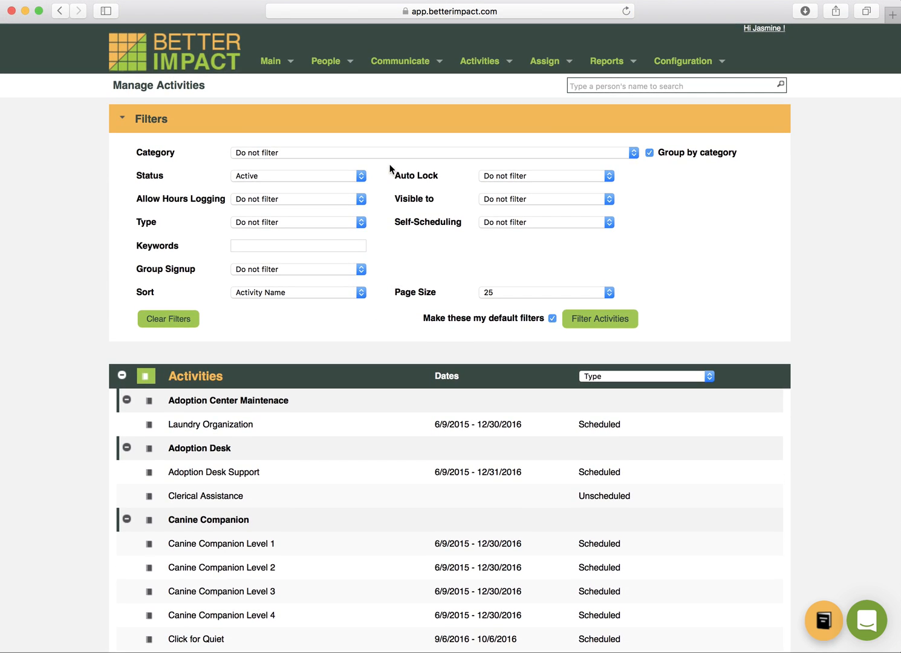
Filter the activities list to the Volunteer Training category
scroll(290, 145, "down", 1)
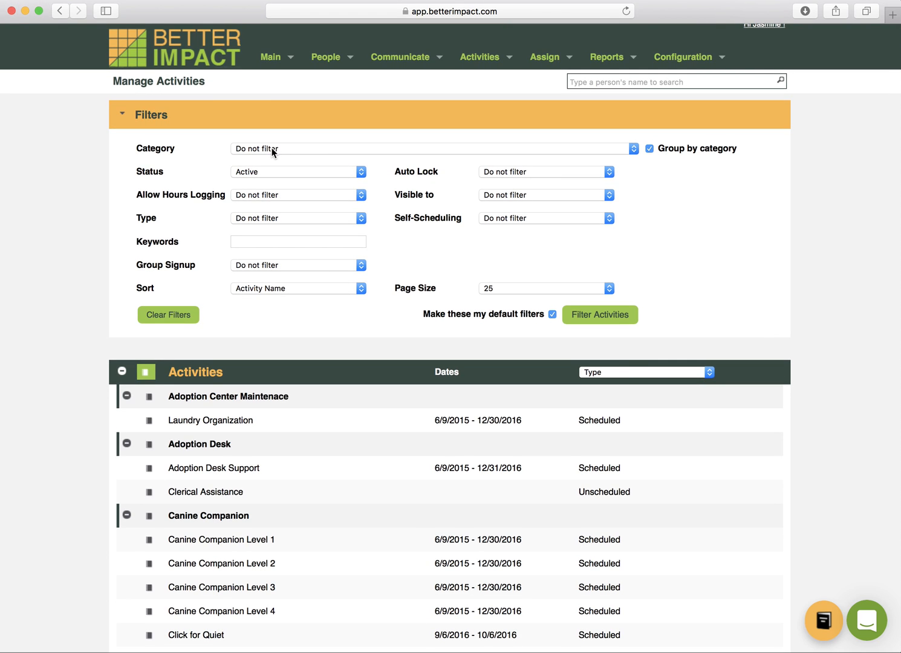
left_click(271, 150)
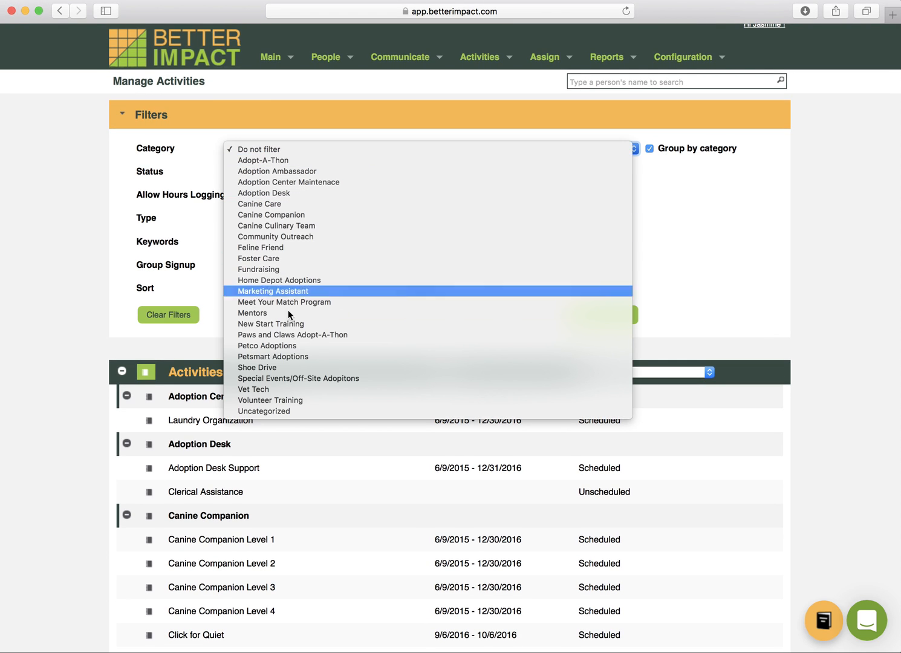
left_click(291, 400)
left_click(611, 317)
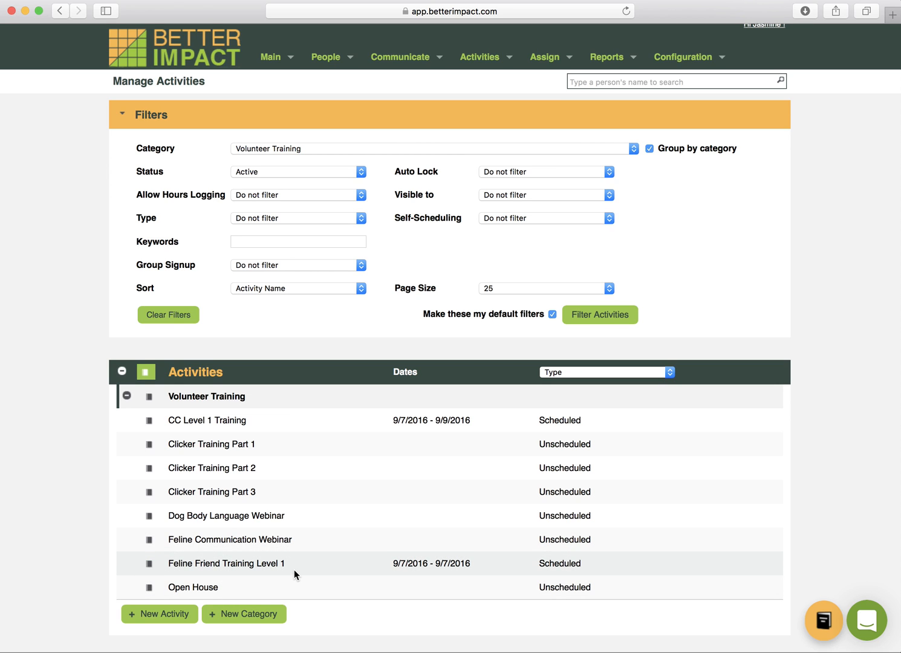
Open the CC Level 1 Training activity for editing and go to its schedule
left_click(156, 423)
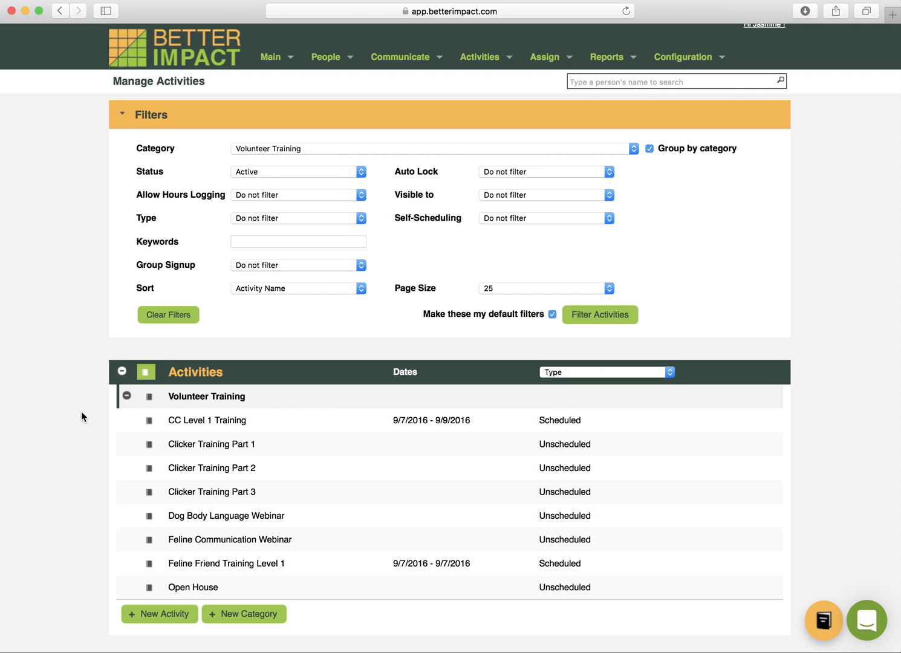
left_click(151, 424)
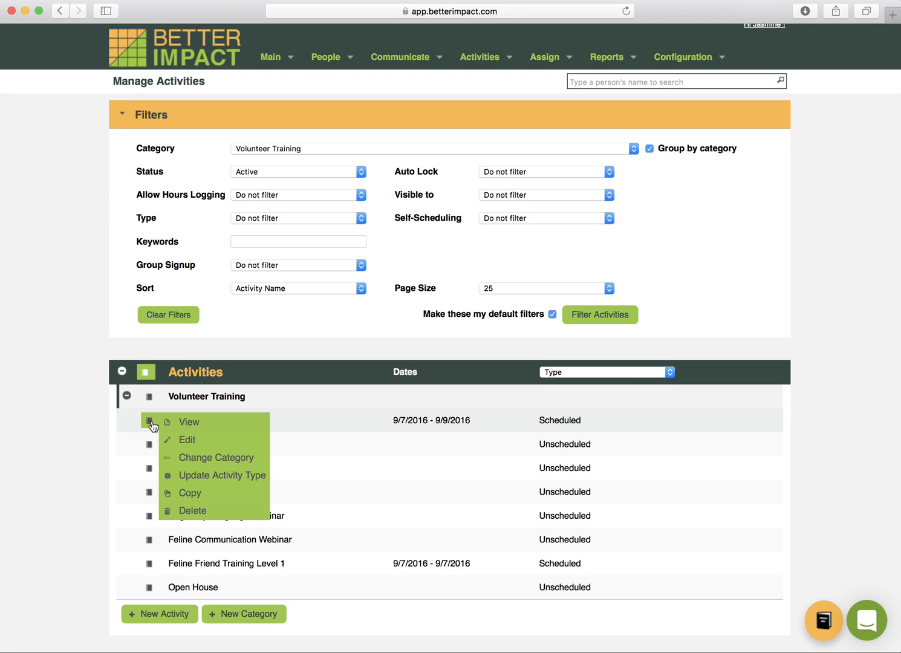
left_click(185, 441)
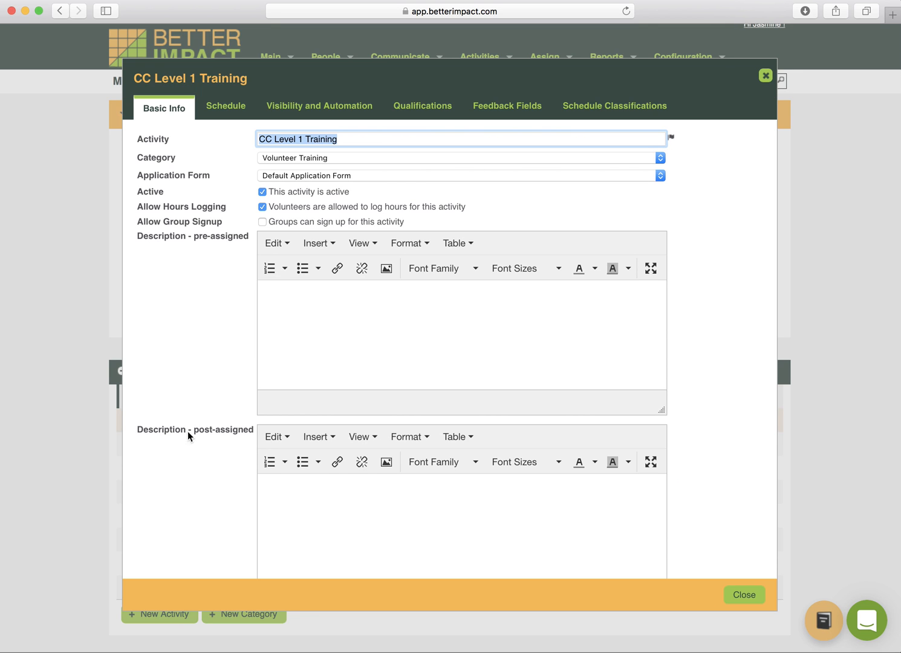
left_click(227, 107)
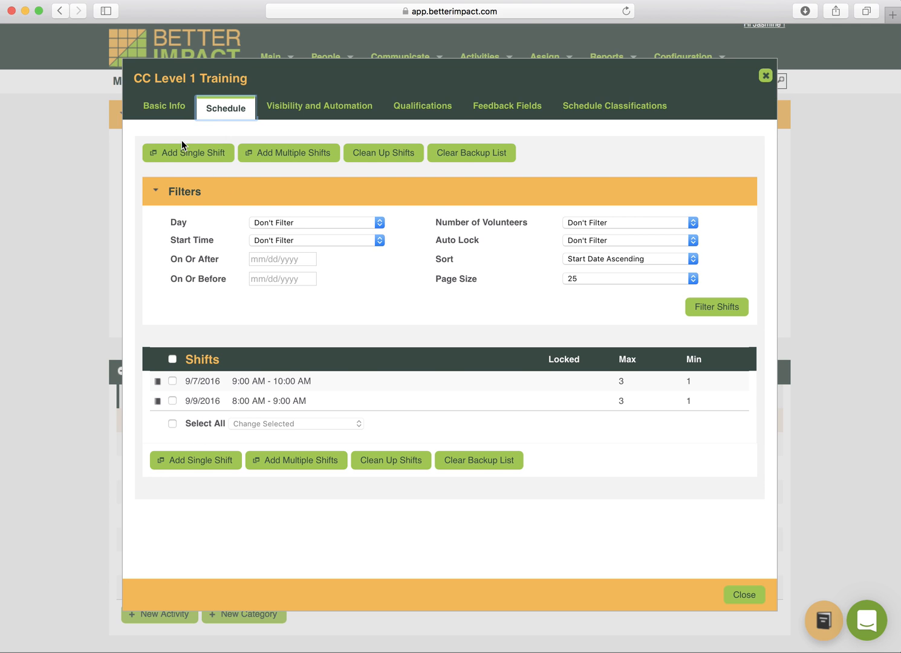
Add a single shift on 09/08/2016 from 09:00 AM to 10:00 AM, saving it so that another can be added
left_click(188, 155)
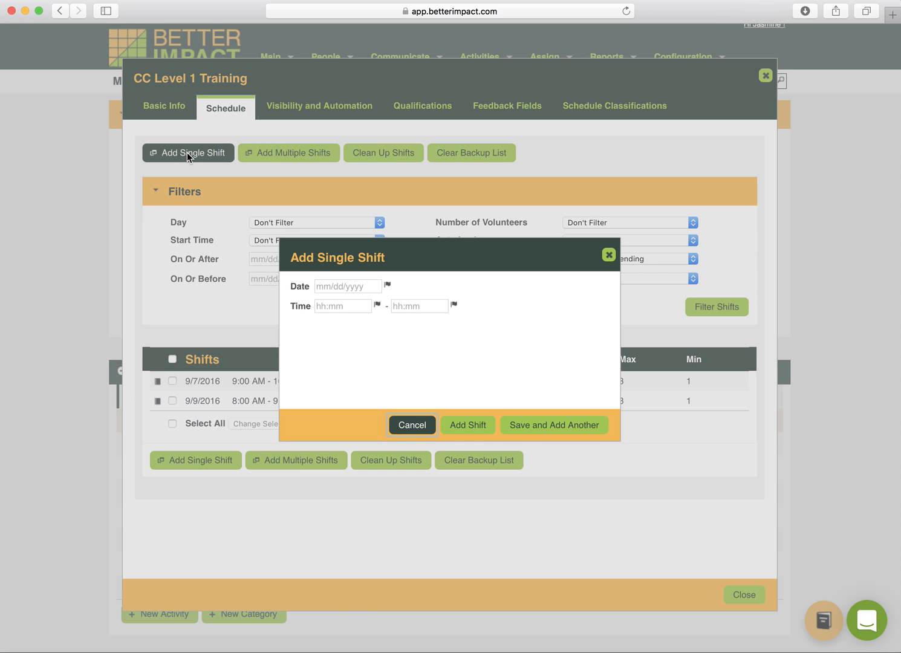
left_click(367, 286)
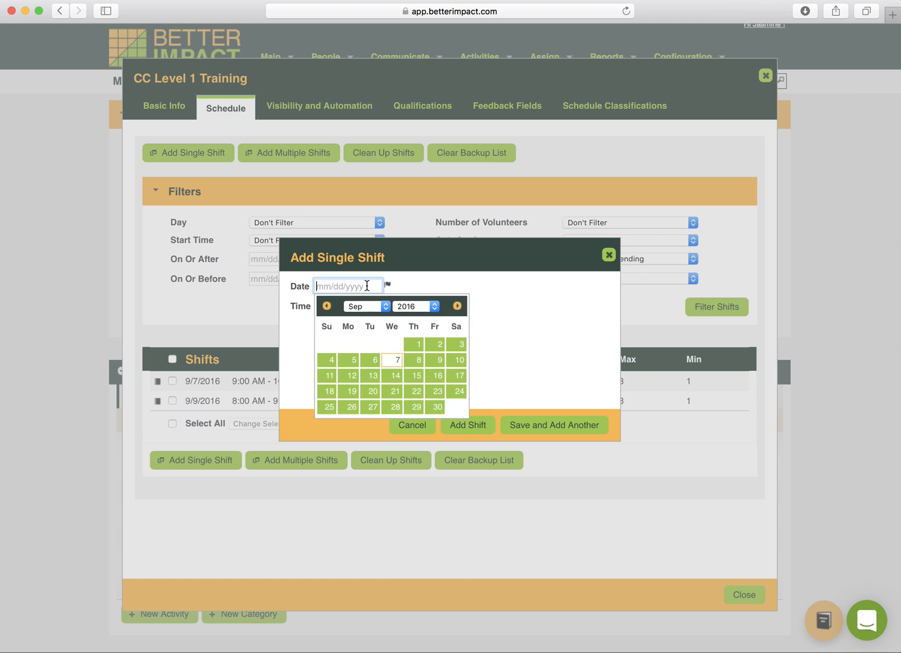
left_click(417, 361)
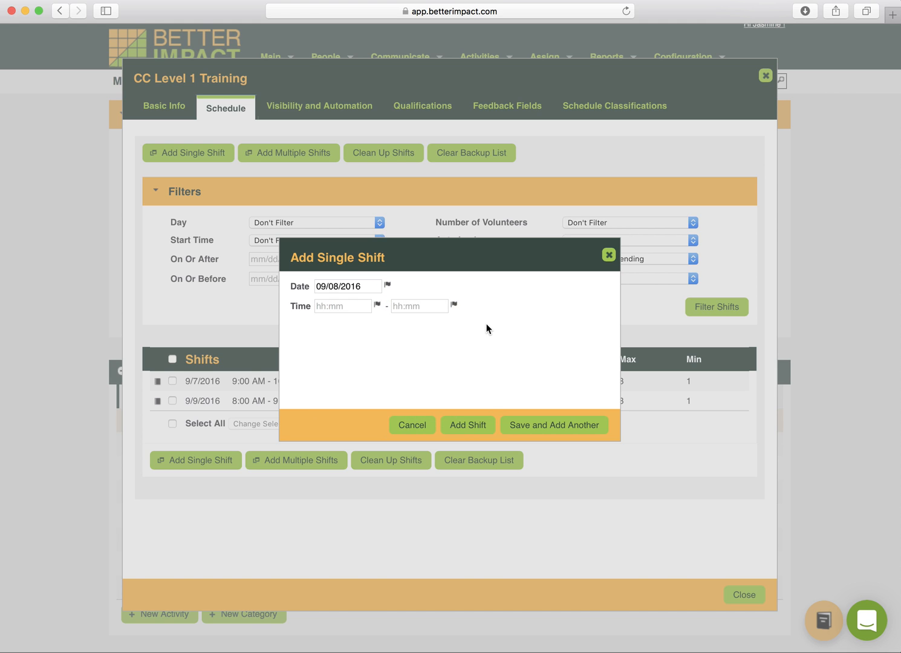
left_click(336, 306)
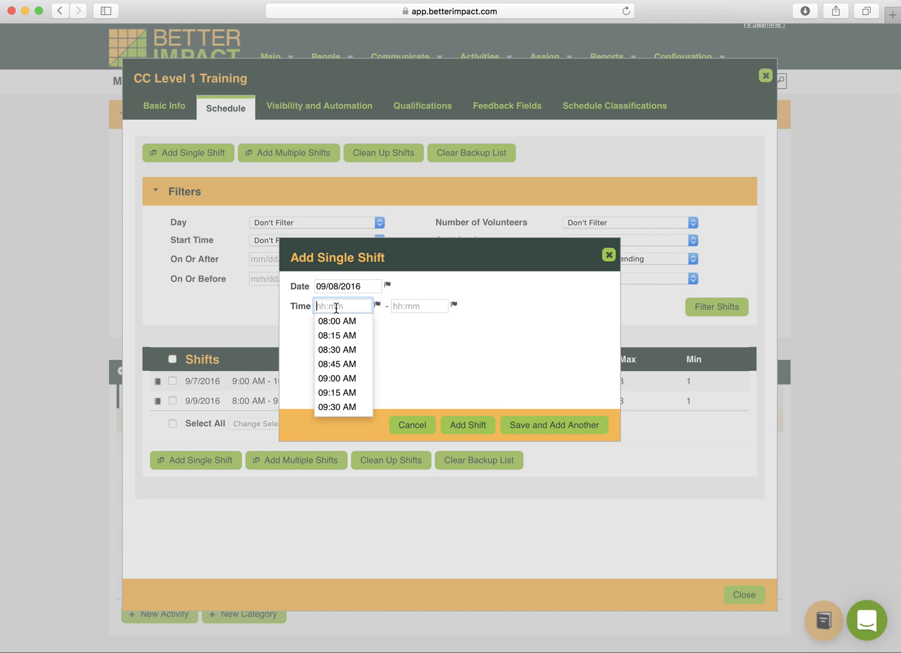
left_click(336, 378)
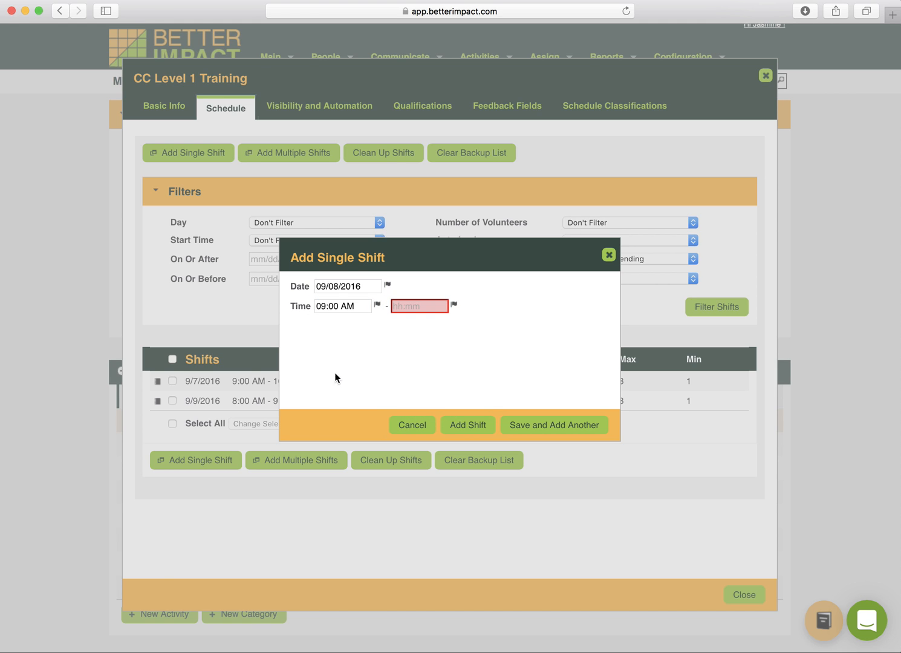
left_click(418, 307)
scroll(422, 387, "down", 3)
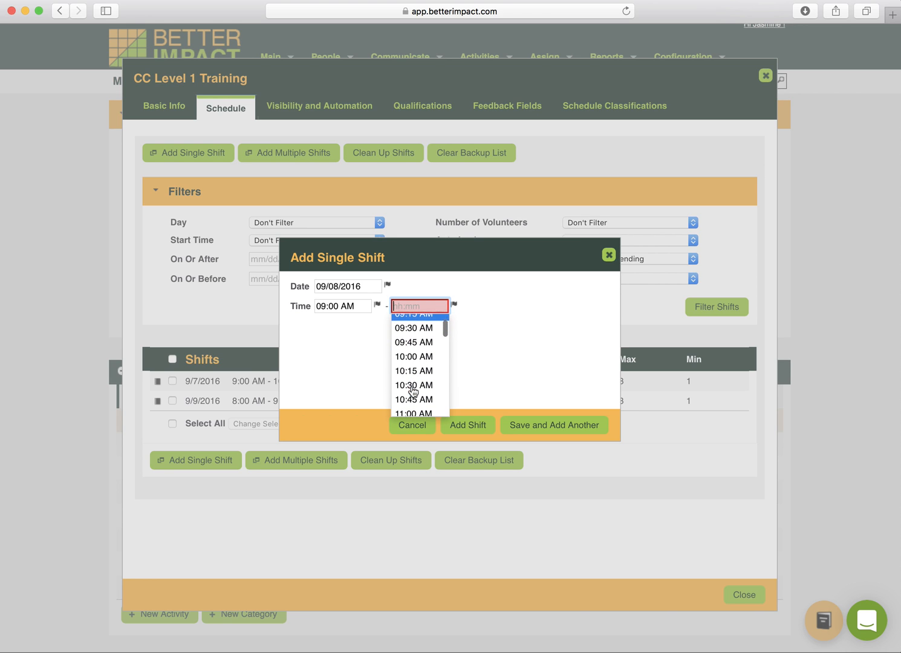
left_click(426, 354)
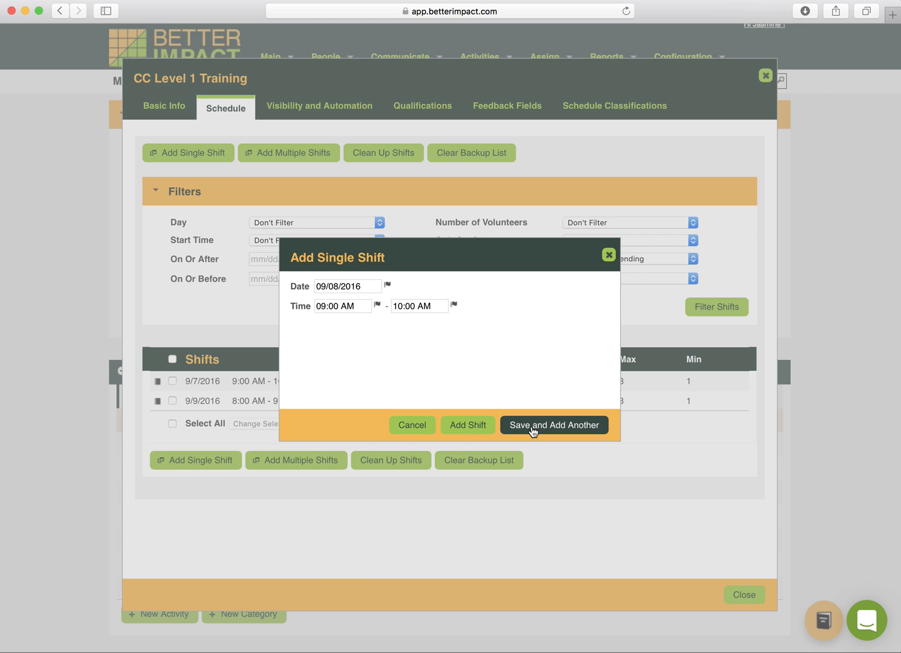
left_click(513, 426)
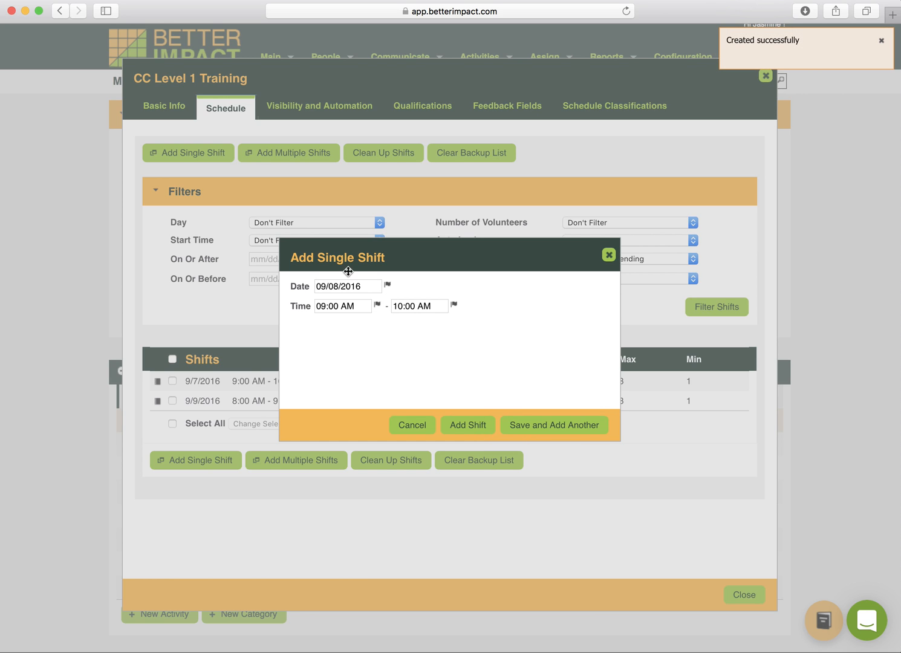
Add another single shift on 09/09/2016 from 09:30 AM to 10:30 AM
left_click(373, 286)
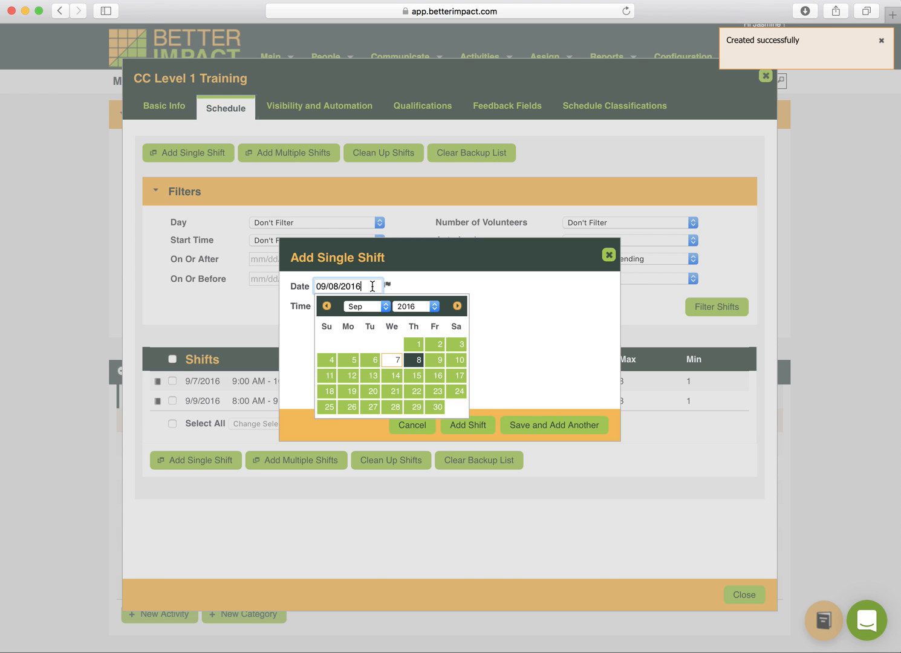
left_click(437, 360)
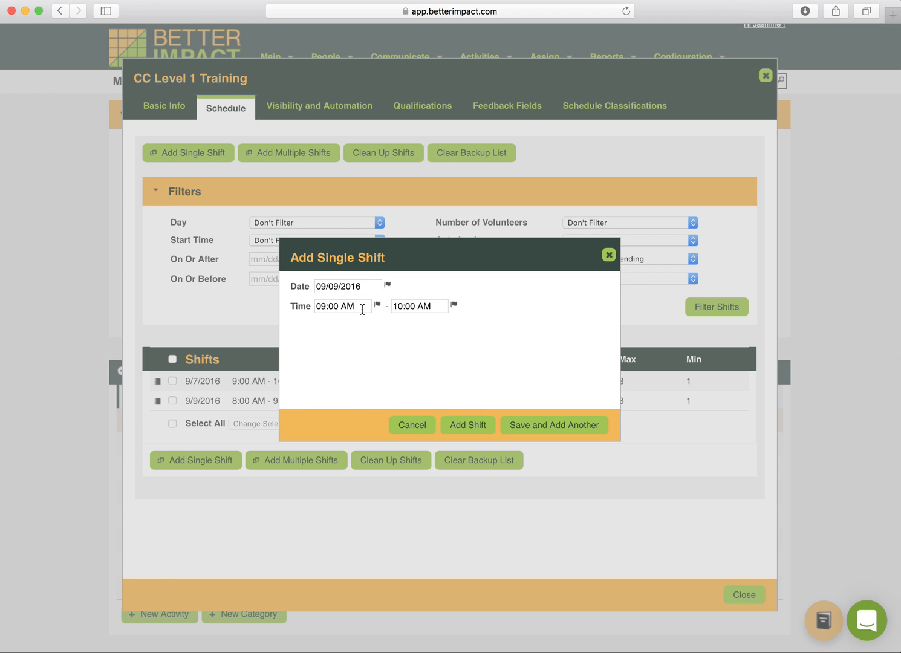
left_click(361, 308)
left_click(351, 364)
left_click(429, 309)
left_click(416, 364)
left_click(485, 427)
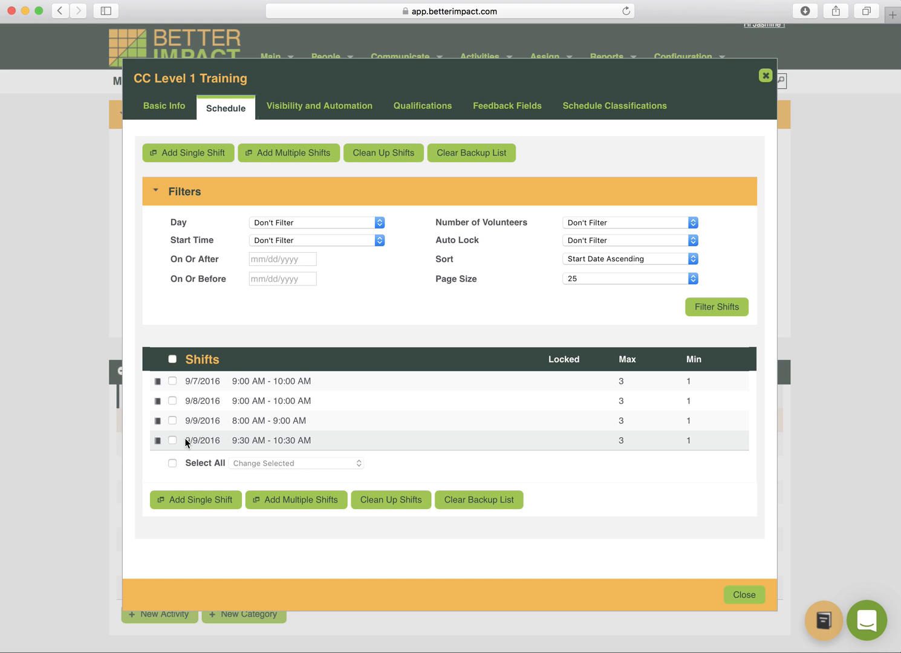
Review the edit settings of the 9/9/2016 9:30 AM shift, cancel without changes, and close the activity
left_click(157, 442)
left_click(157, 440)
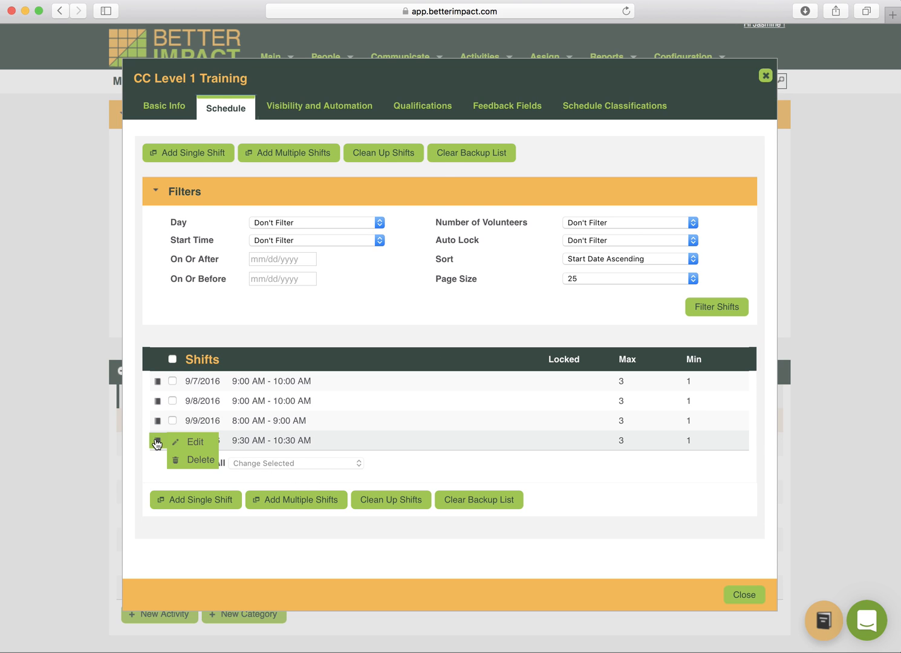
left_click(196, 443)
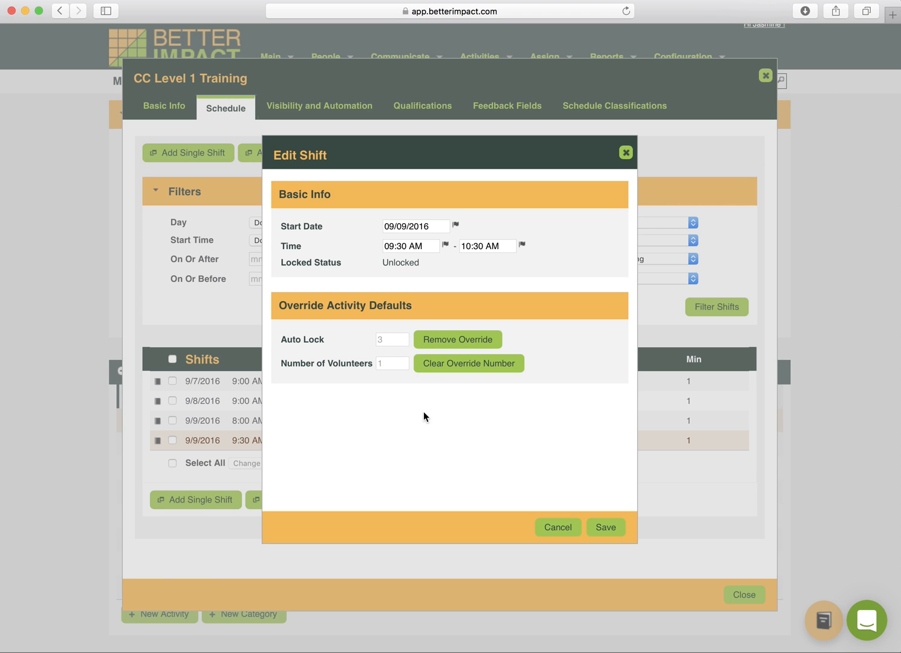
left_click(558, 527)
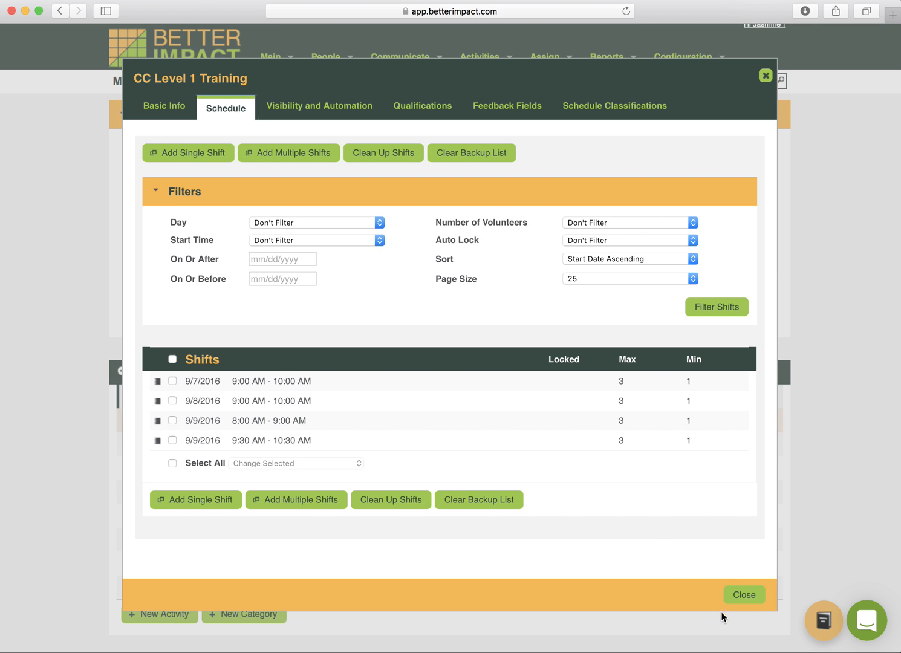
left_click(741, 595)
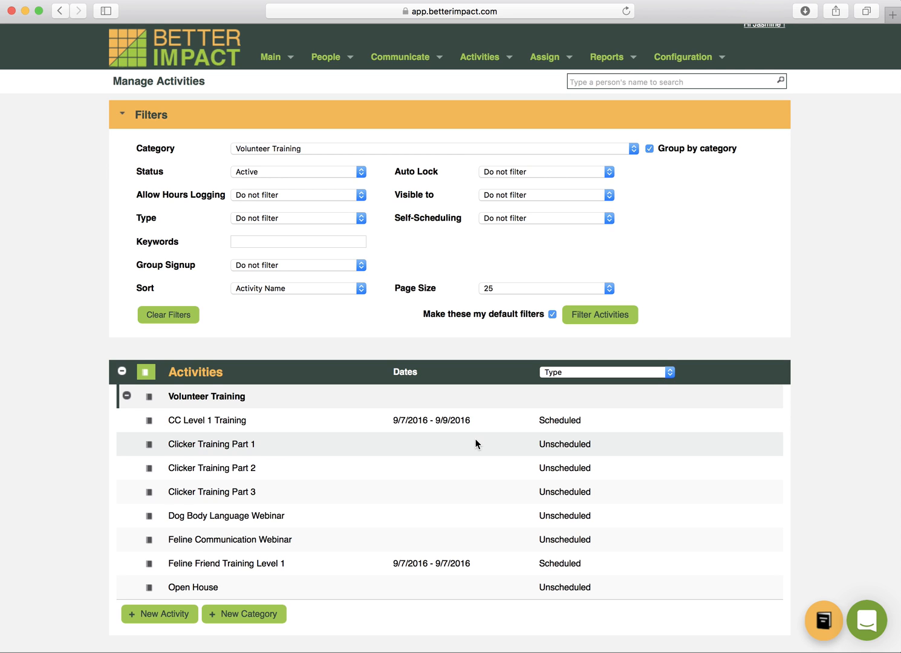
Delete the 9/9/2016 9:30 AM shift from the CC Level 1 Training schedule and close the activity
left_click(148, 422)
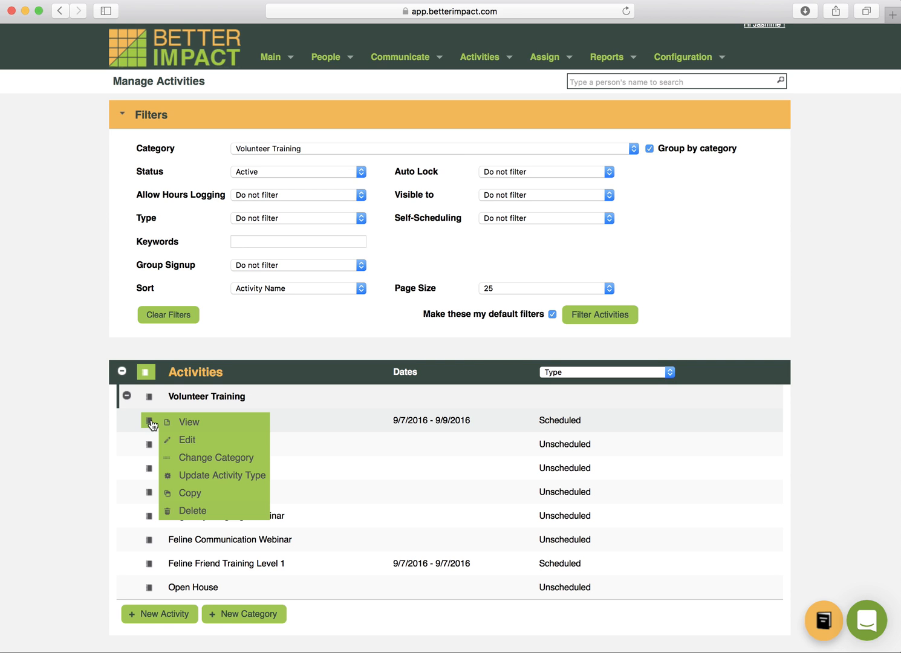
left_click(187, 440)
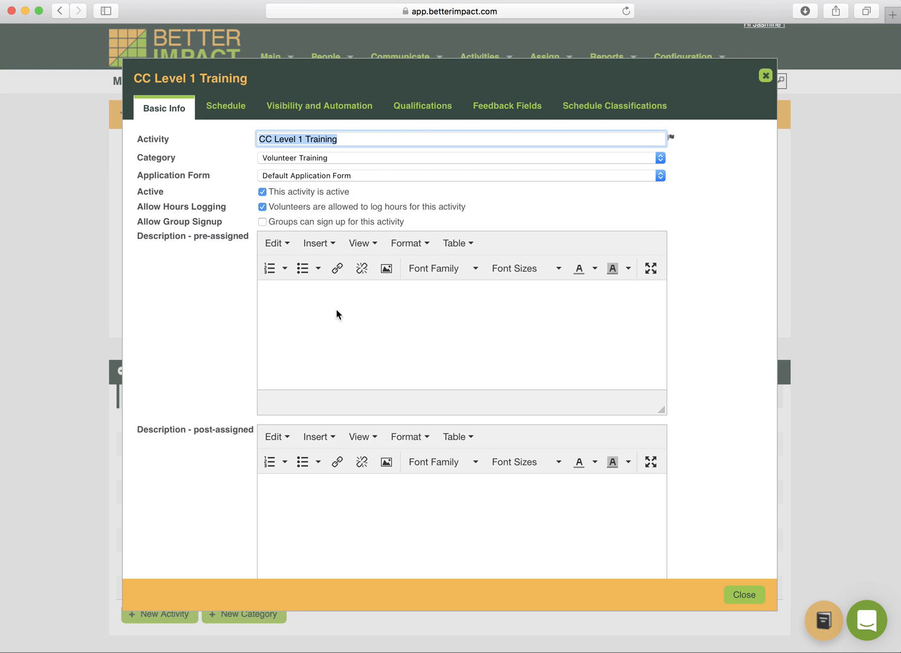
left_click(234, 108)
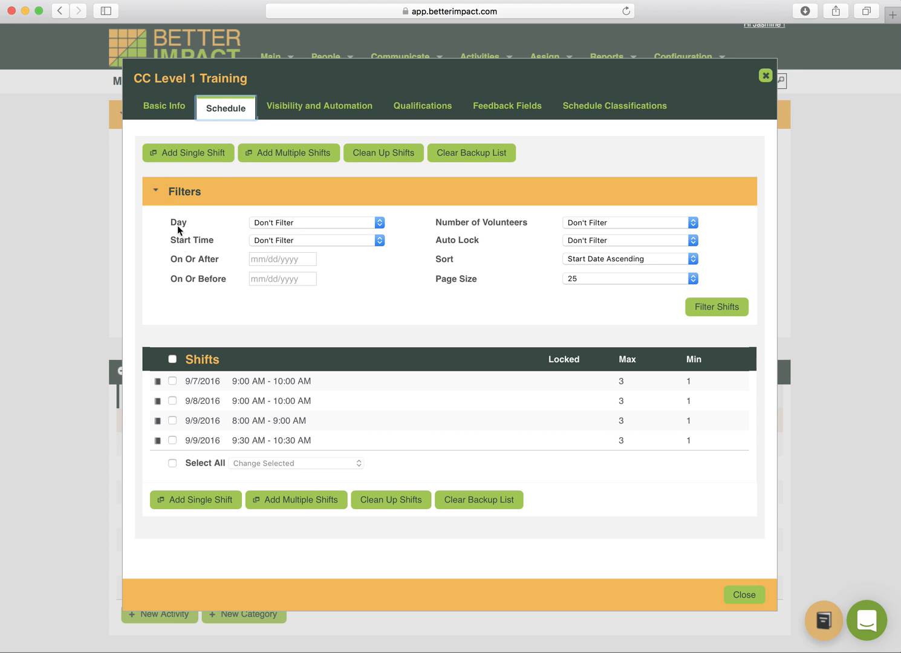
left_click(158, 441)
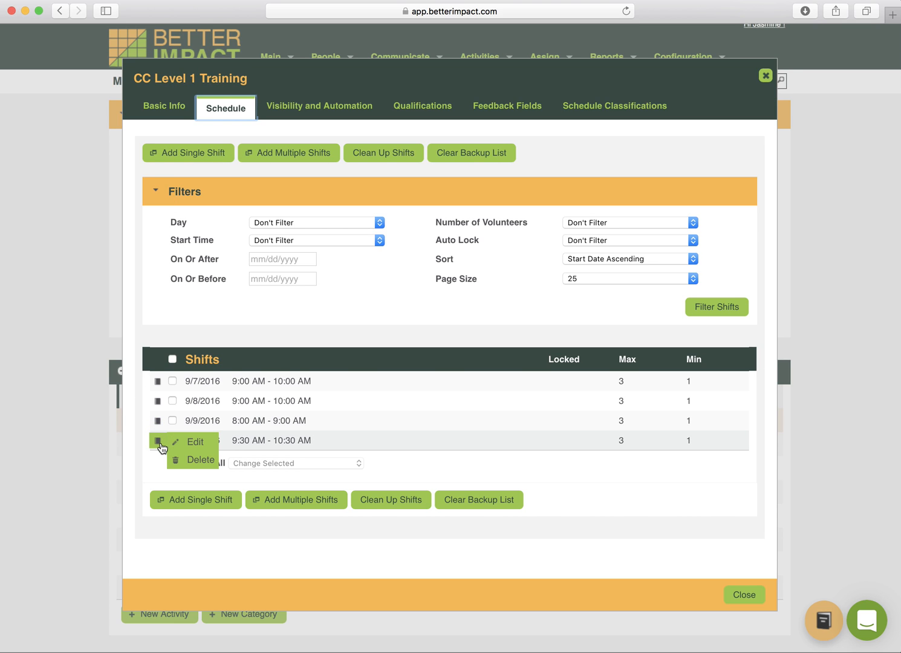
left_click(192, 460)
left_click(566, 393)
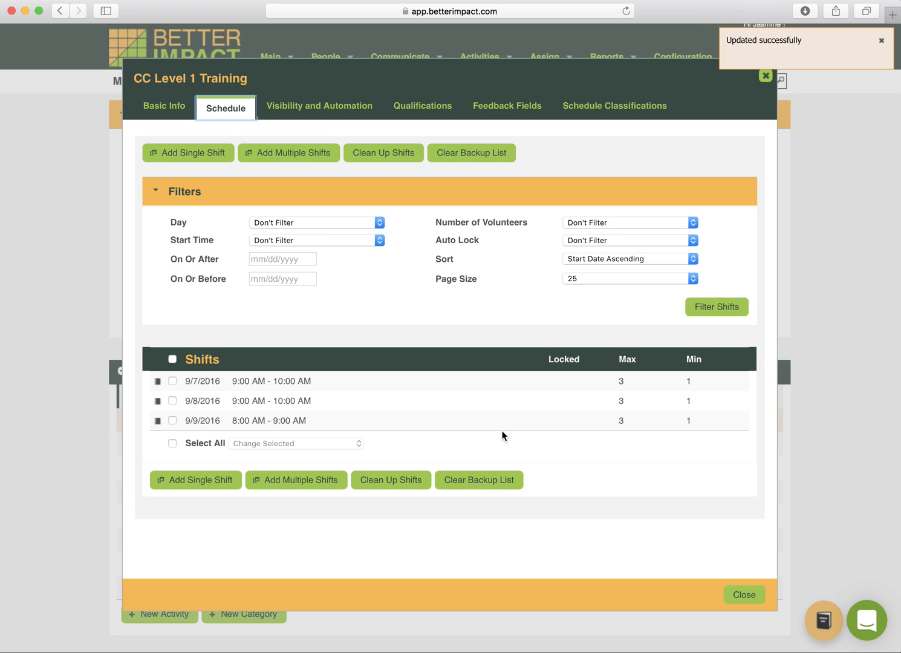
left_click(744, 595)
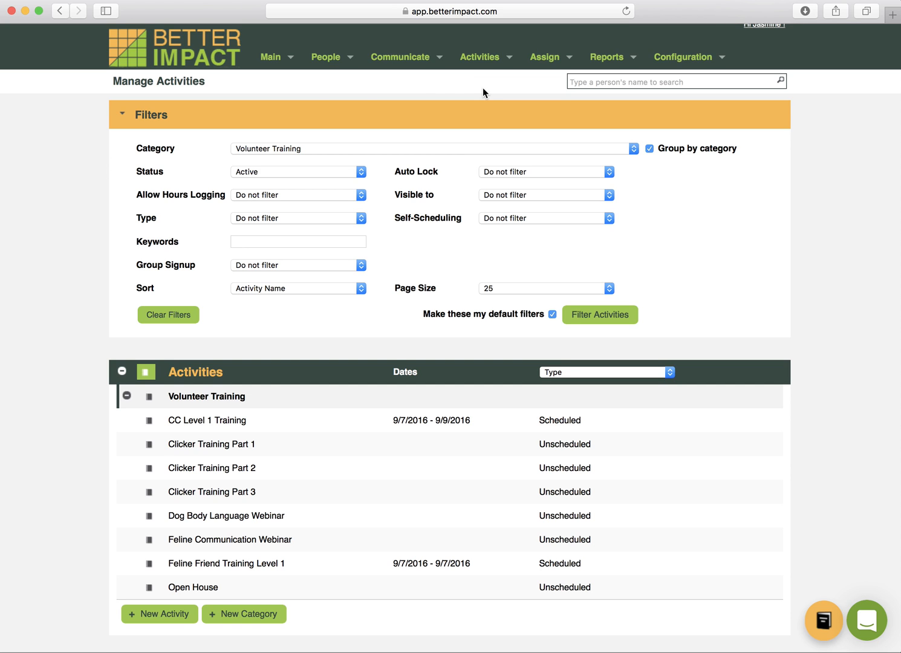
left_click(150, 421)
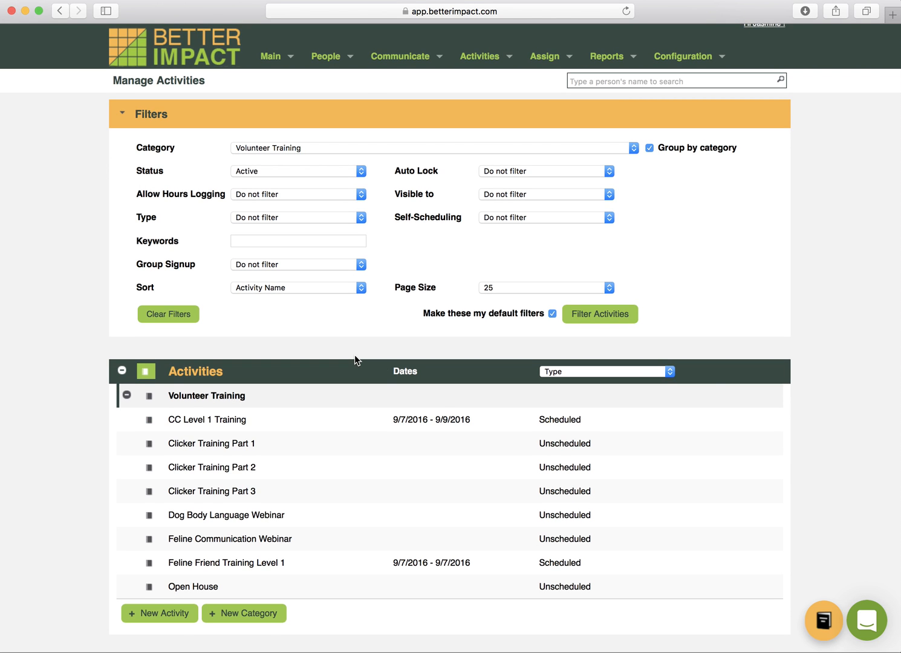
left_click(151, 422)
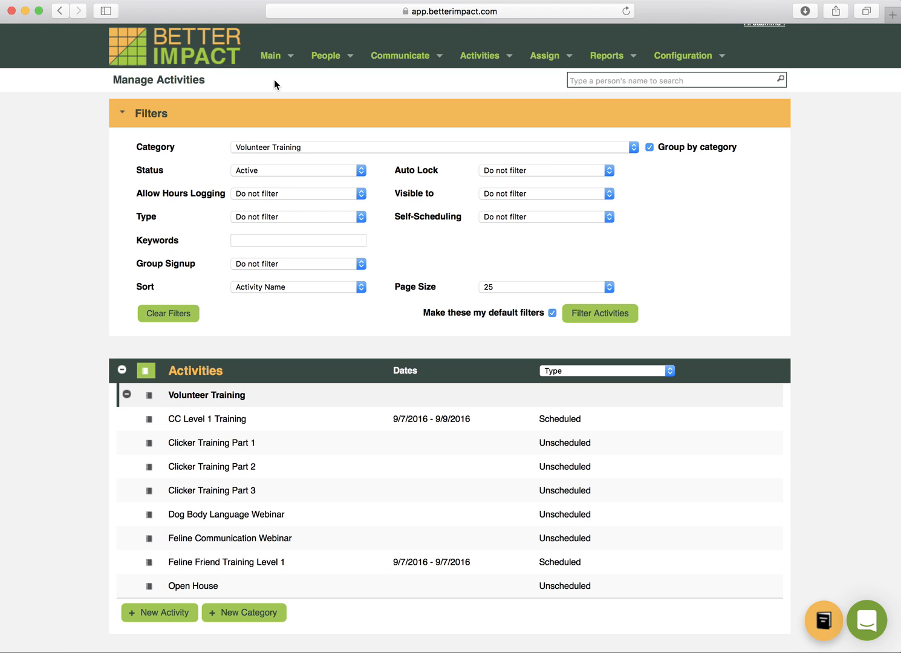
Open the CC Level 1 Training activity for editing, review its basic information, and close it without changes
left_click(150, 419)
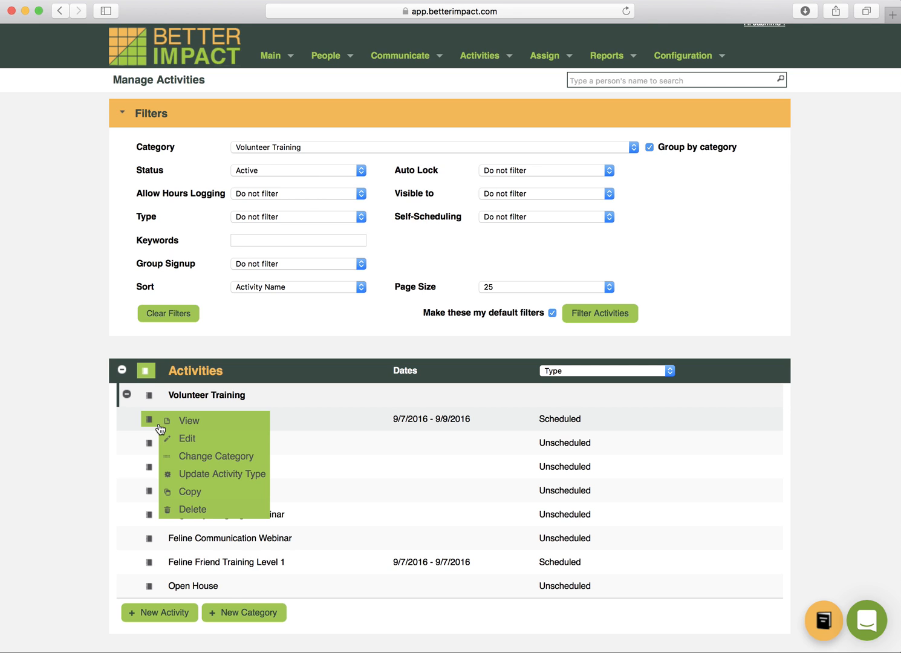
left_click(185, 439)
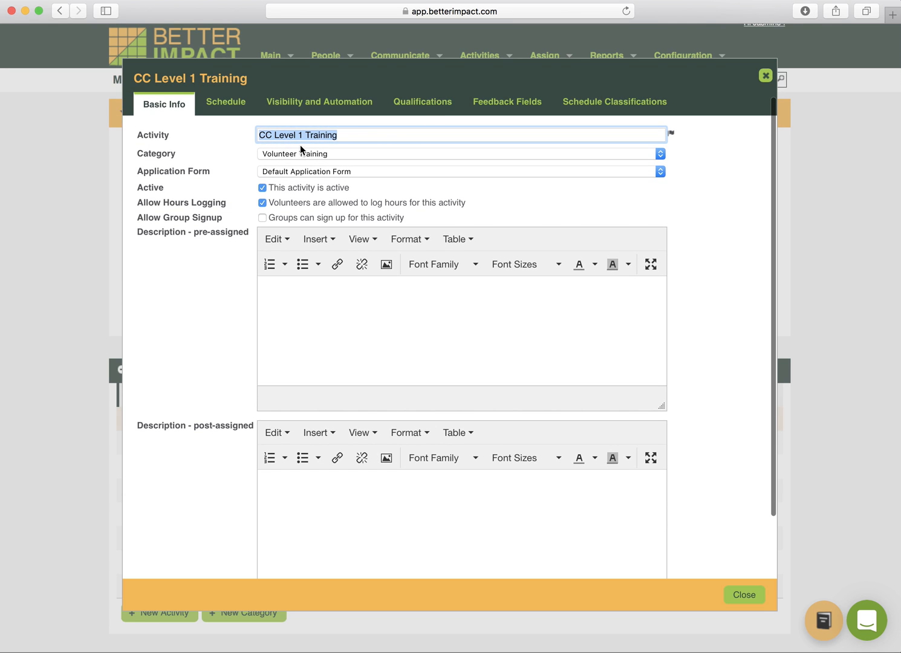
left_click(765, 76)
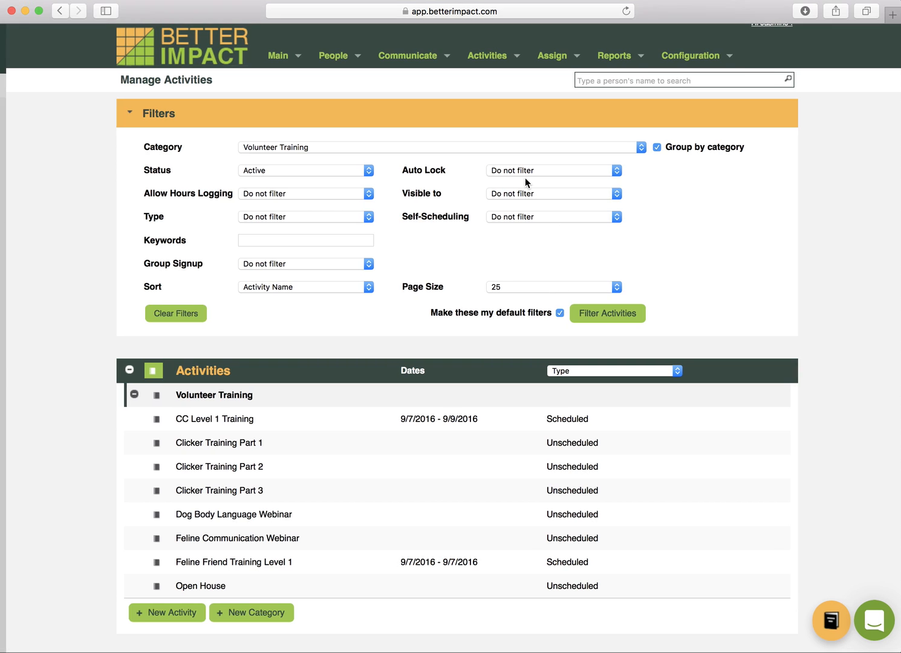
Return from Manage Activities to the Home page
mouse_move(286, 63)
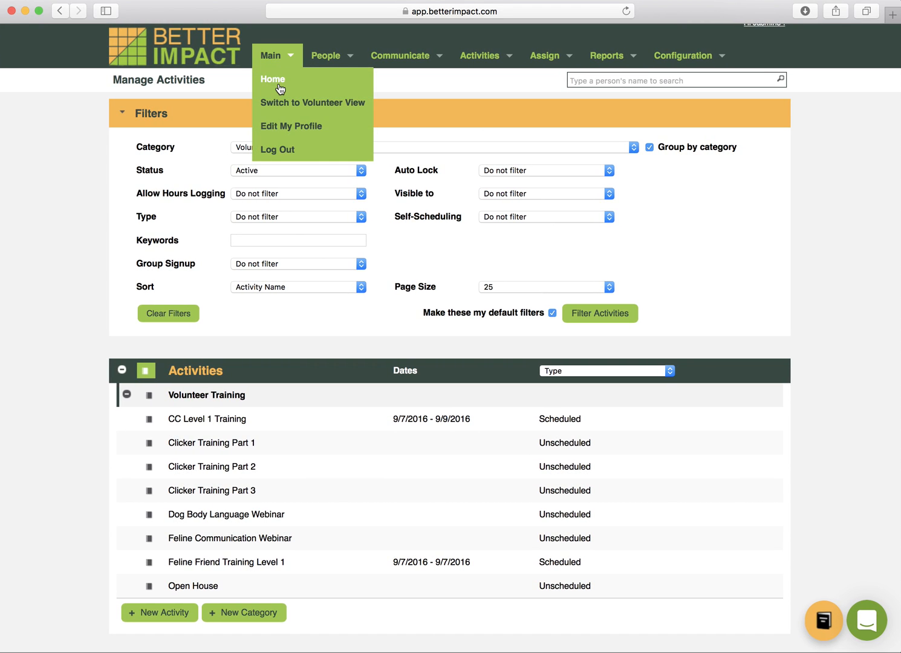
left_click(279, 86)
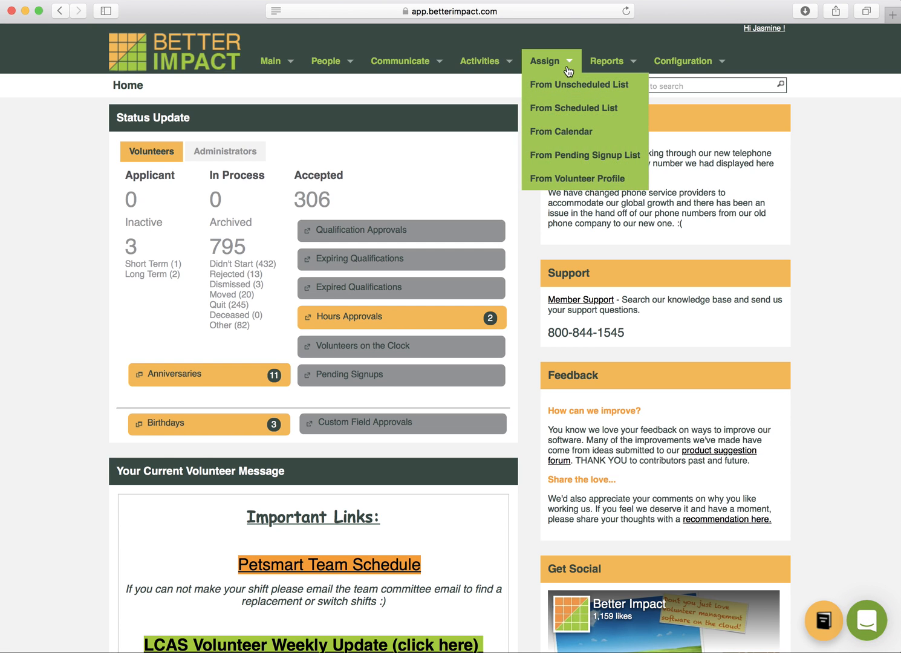
mouse_move(603, 70)
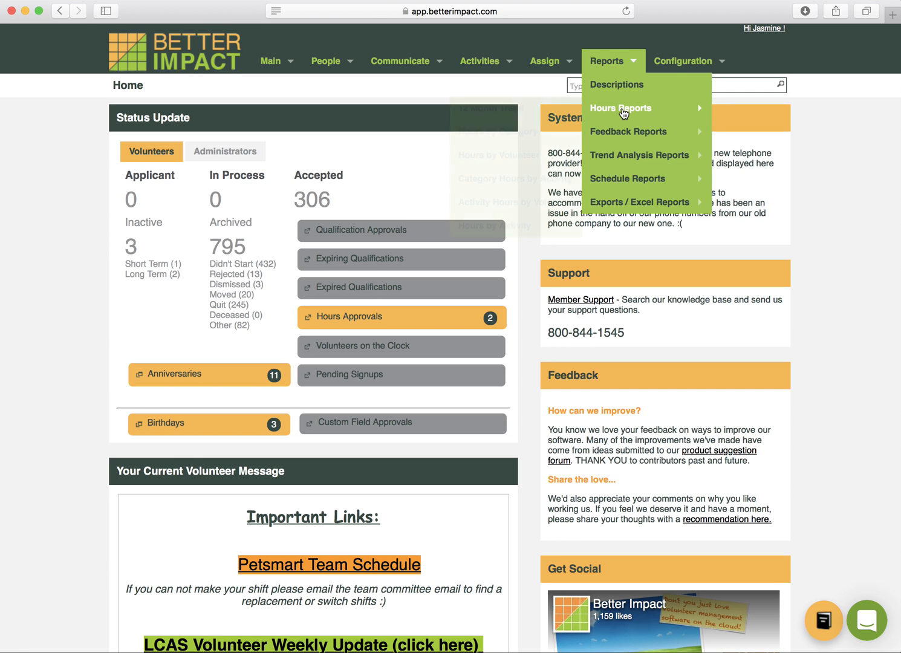
mouse_move(623, 110)
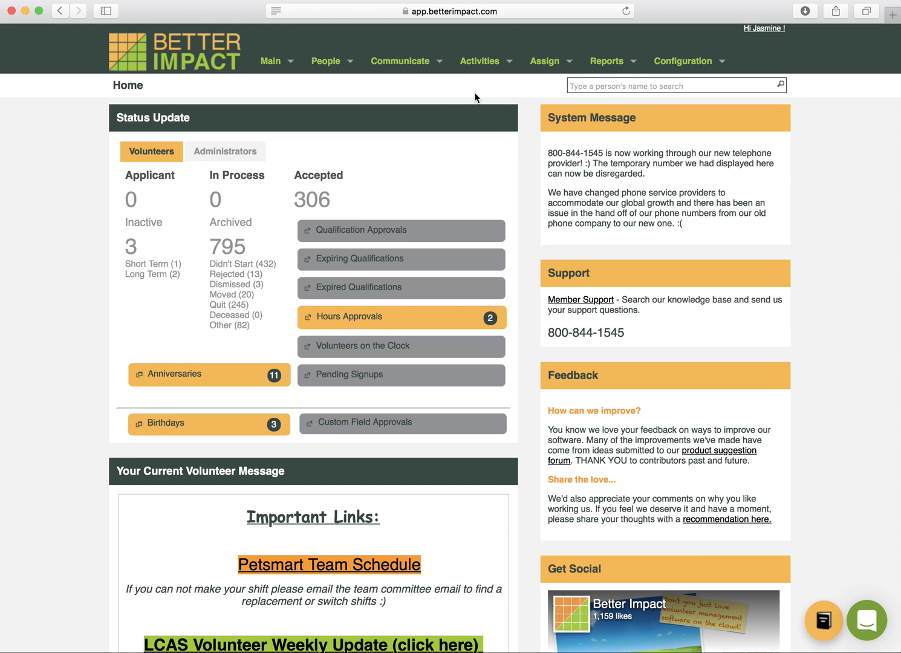
scroll(482, 126, "down", 5)
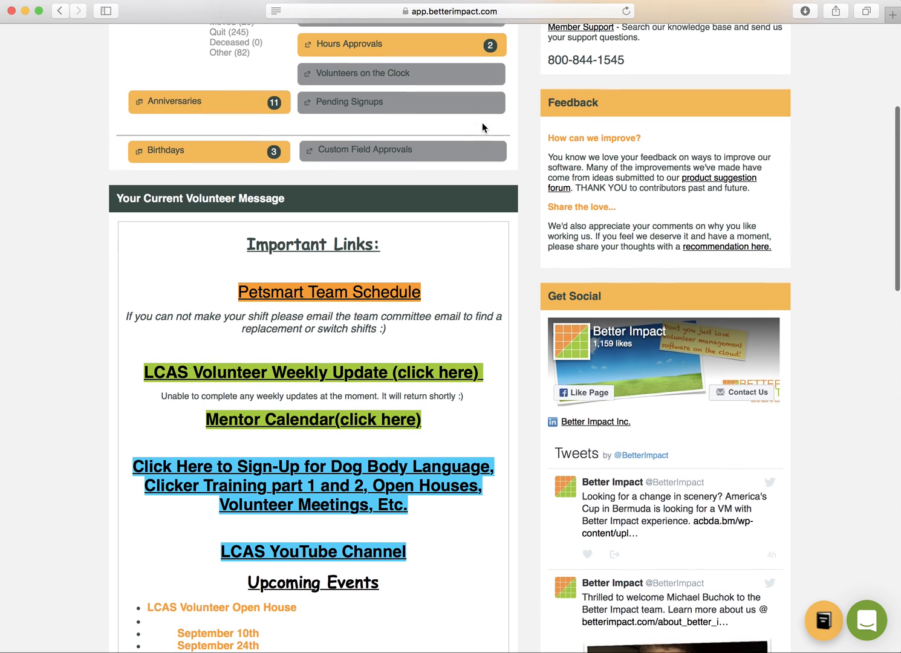
scroll(482, 126, "up", 5)
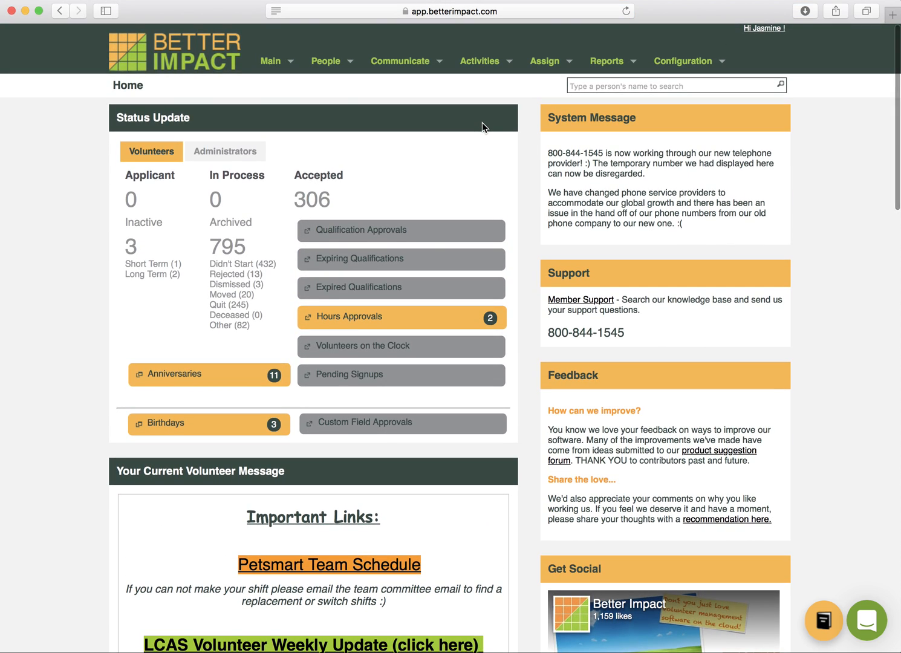